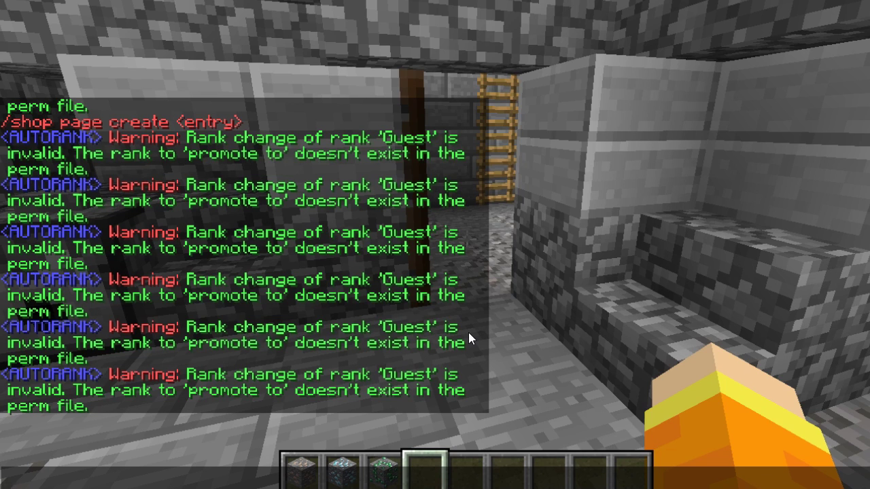
Create a shop page named YouTube with /shop page create.
scroll(442, 320, "up", 10)
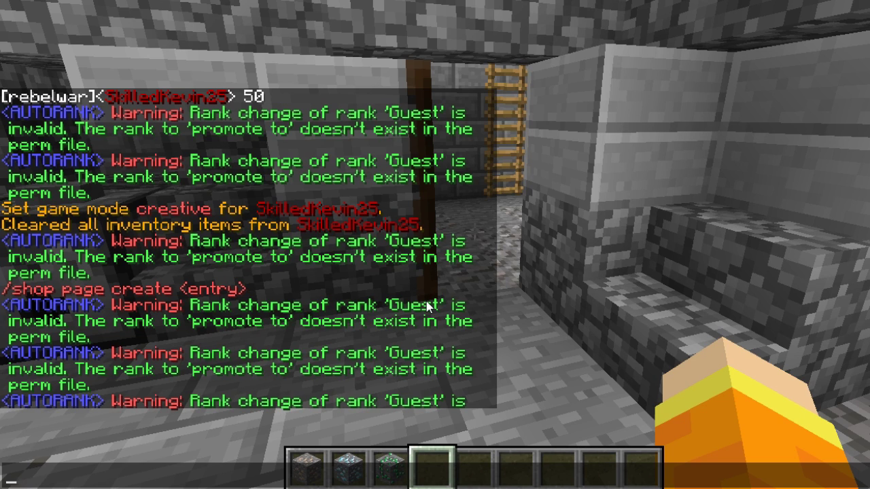
type("/shop page create ")
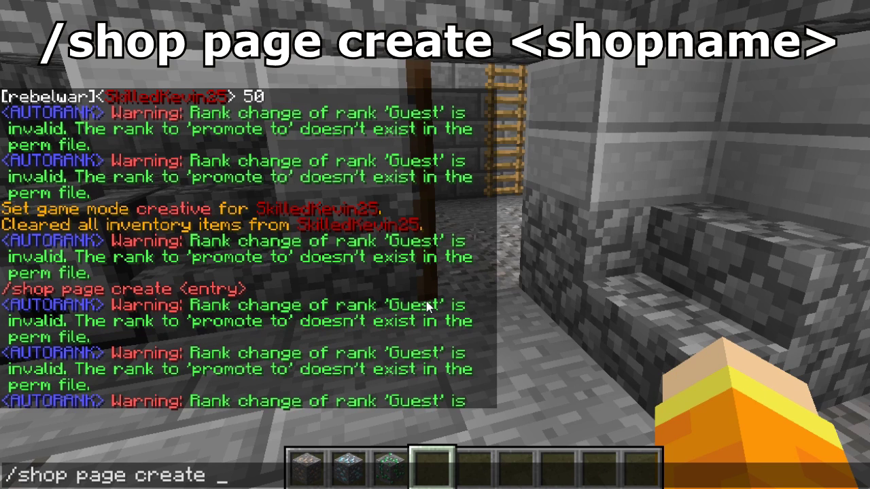
type("YouTube")
key("Return")
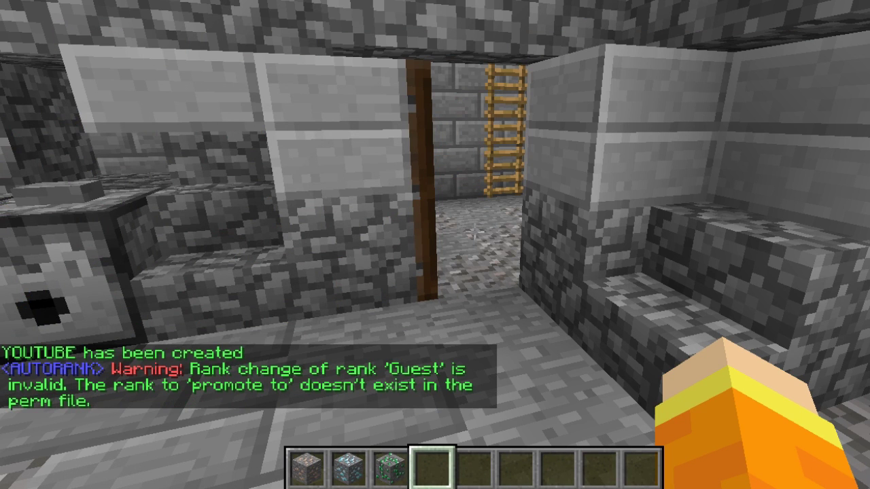
Open the empty editing grid of the shop page with /shop page edit.
key("slash")
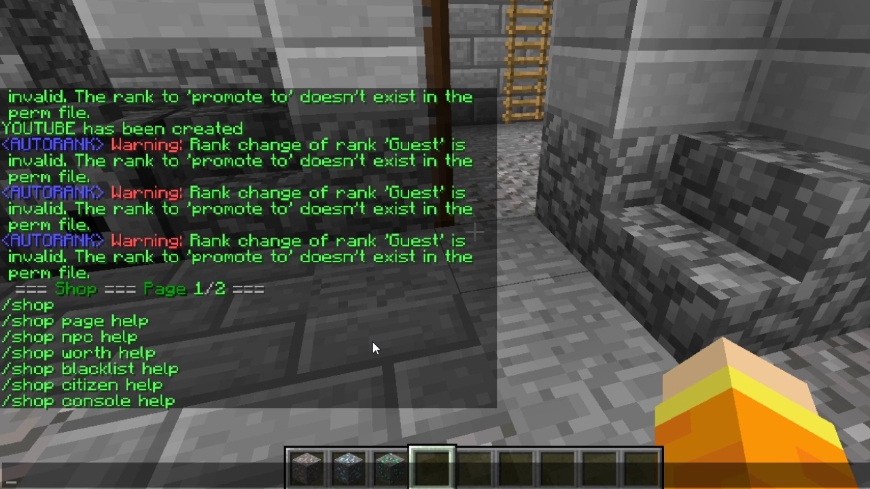
type("/shop page edit")
key("Return")
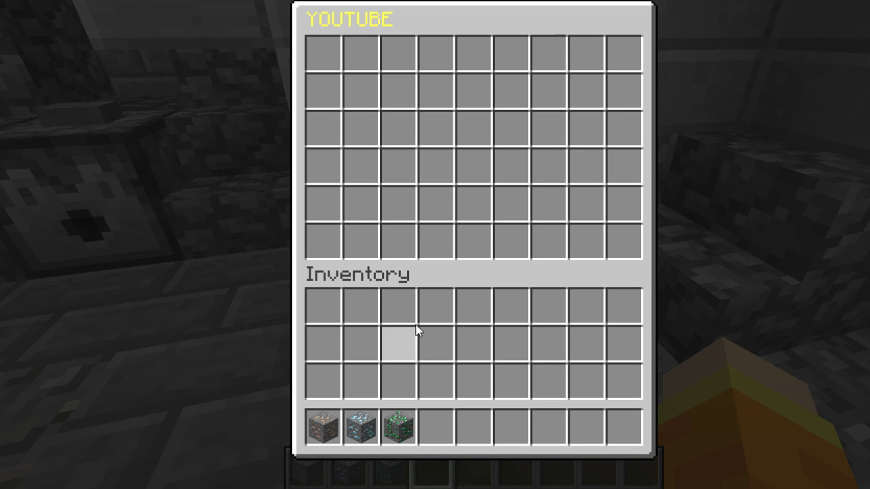
Place iron, diamond and emerald ore in row 2, columns 2, 4 and 6 of the shop page.
left_click(324, 426)
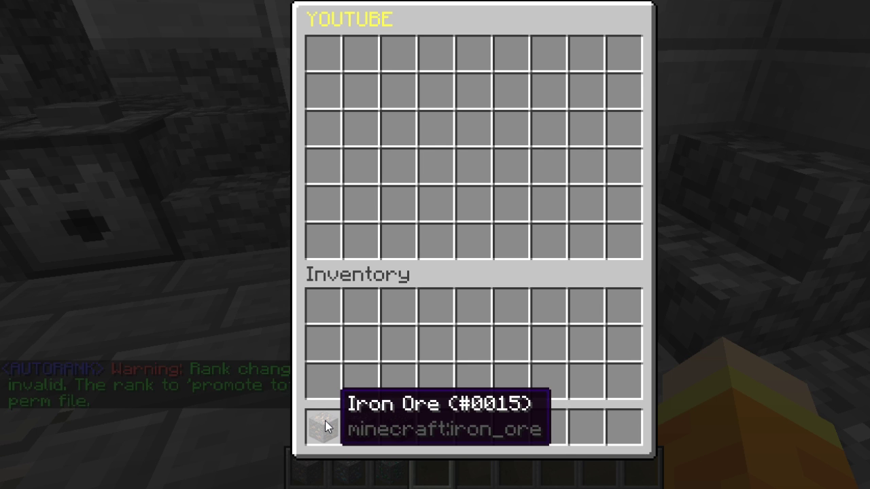
left_click(325, 422)
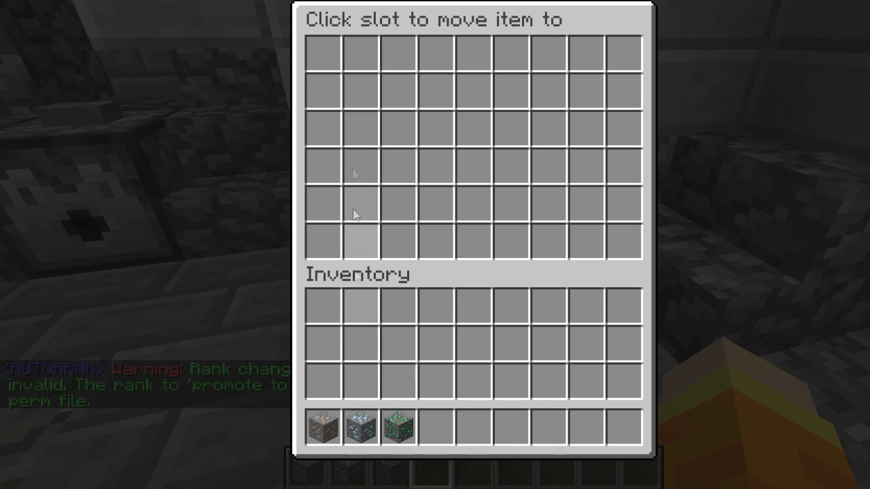
left_click(356, 92)
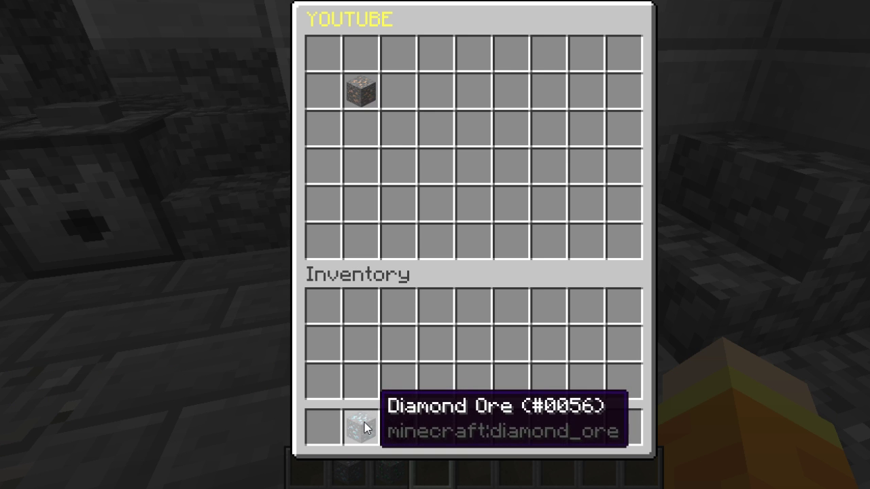
left_click(359, 425)
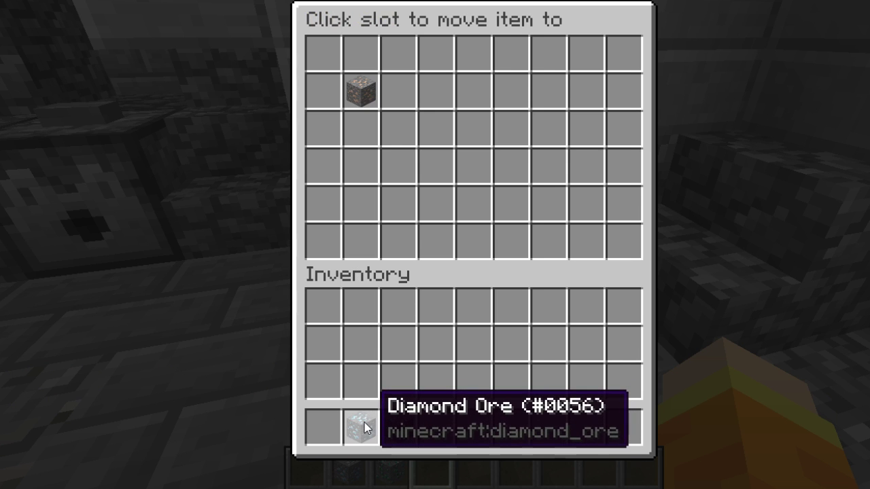
left_click(433, 92)
left_click(408, 425)
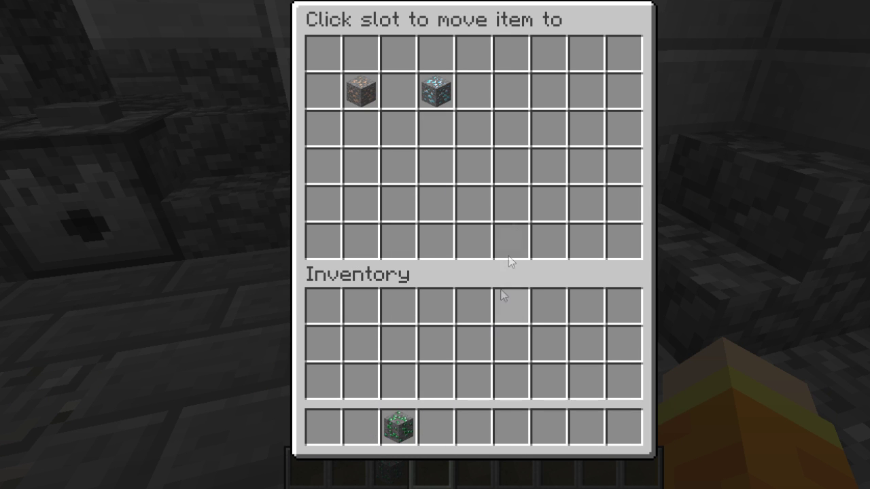
left_click(513, 96)
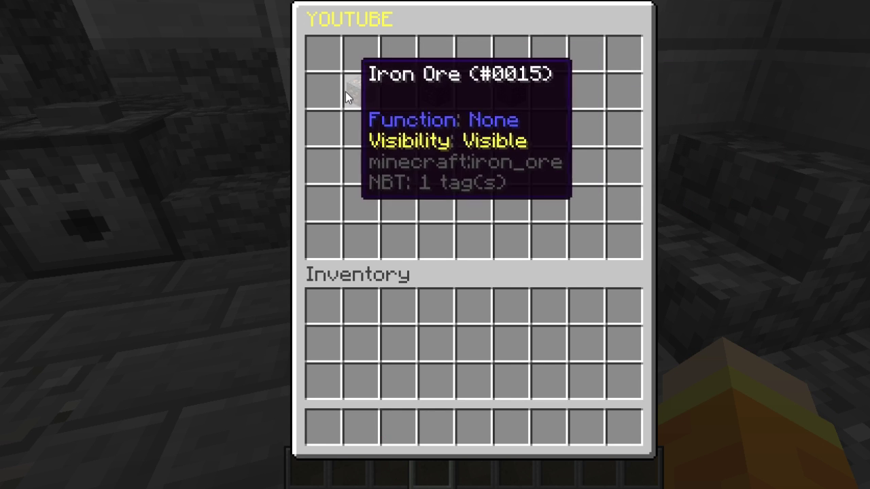
Set the Iron Ore listing's function to Buy with a cost of 150.
left_click(354, 102)
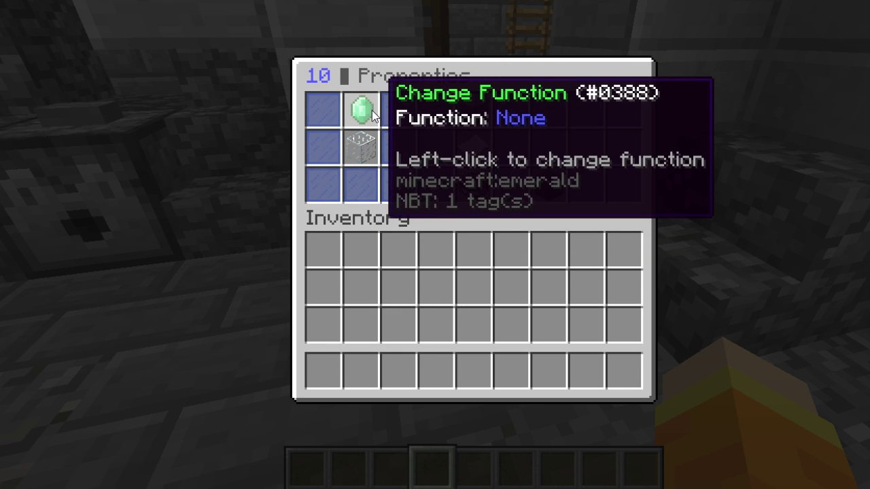
left_click(372, 111)
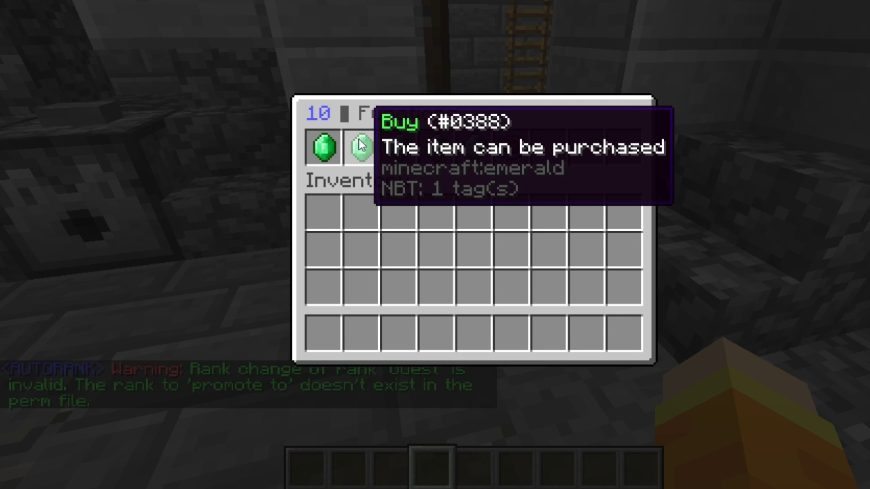
left_click(361, 145)
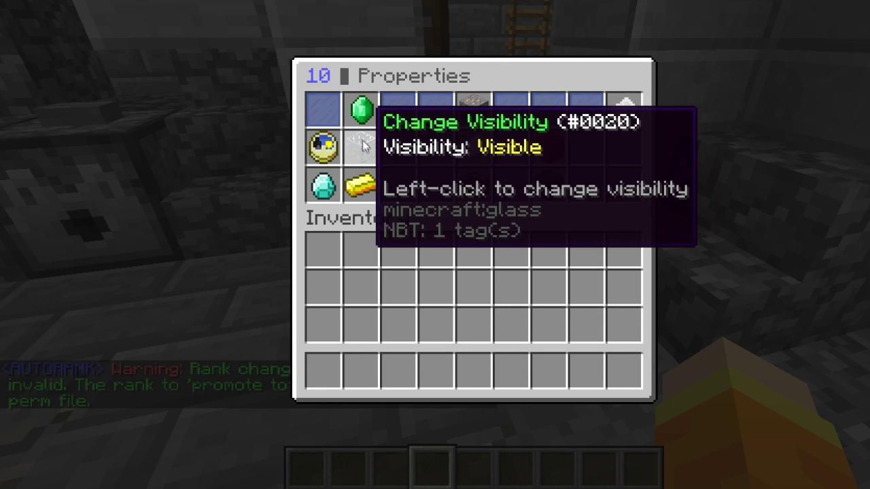
left_click(361, 182)
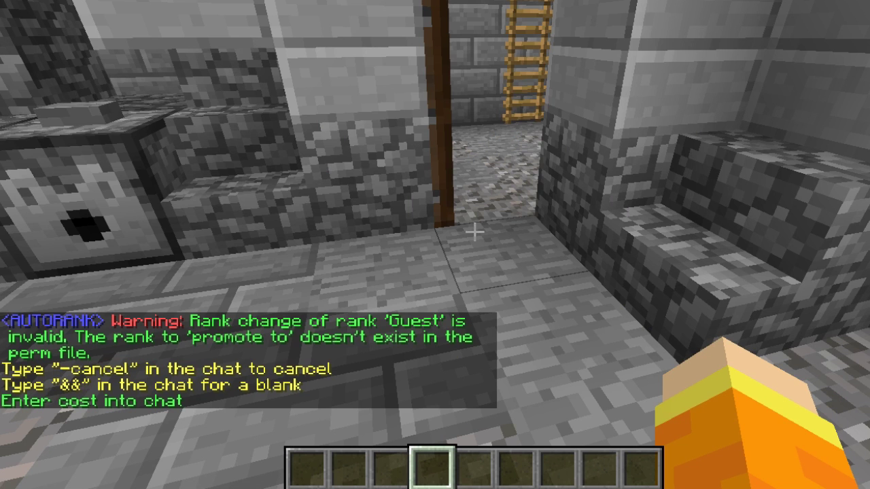
key("t")
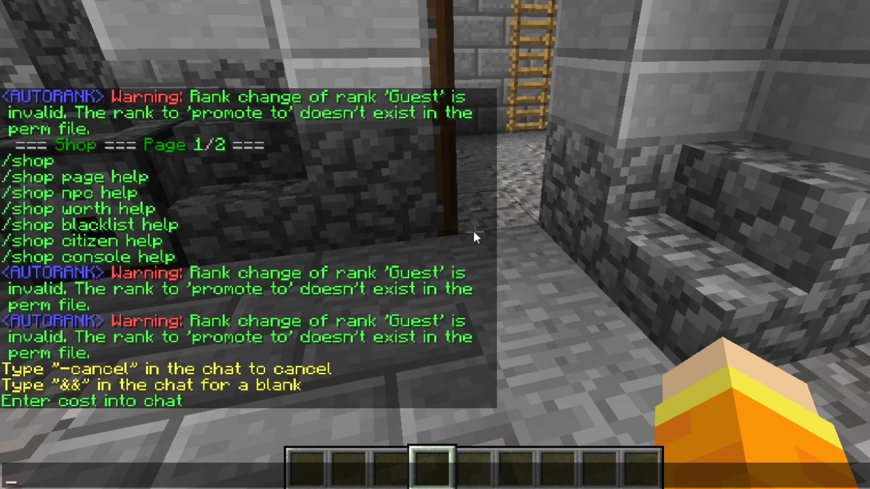
type("150")
key("Return")
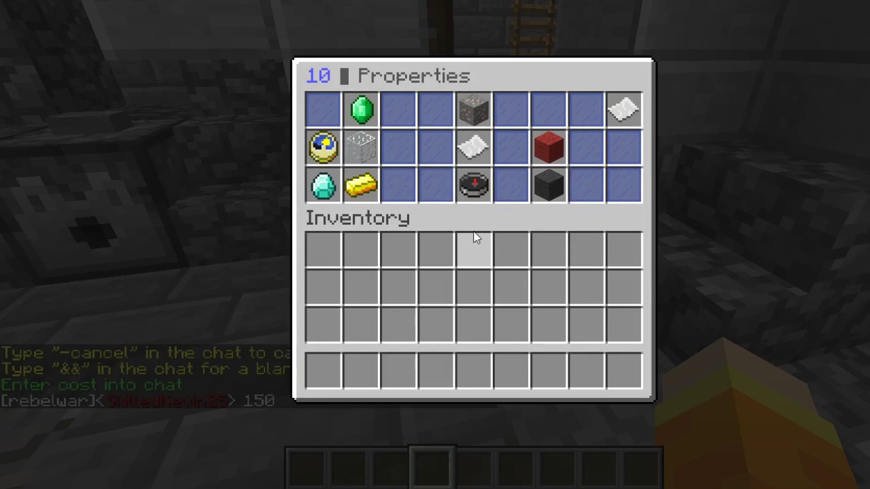
Cancel the Iron Ore sell-price entry, keeping it at 50.00, and return to the shop page.
left_click(322, 188)
key("w")
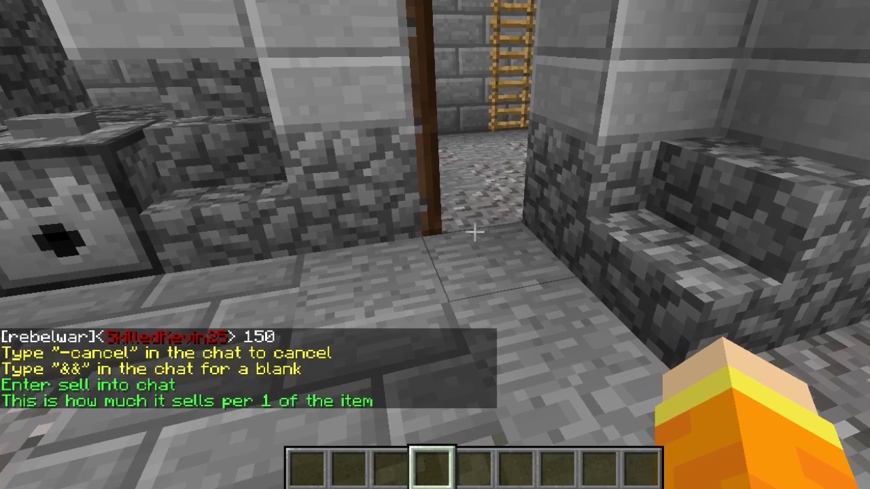
type("t-cancel")
key("Return")
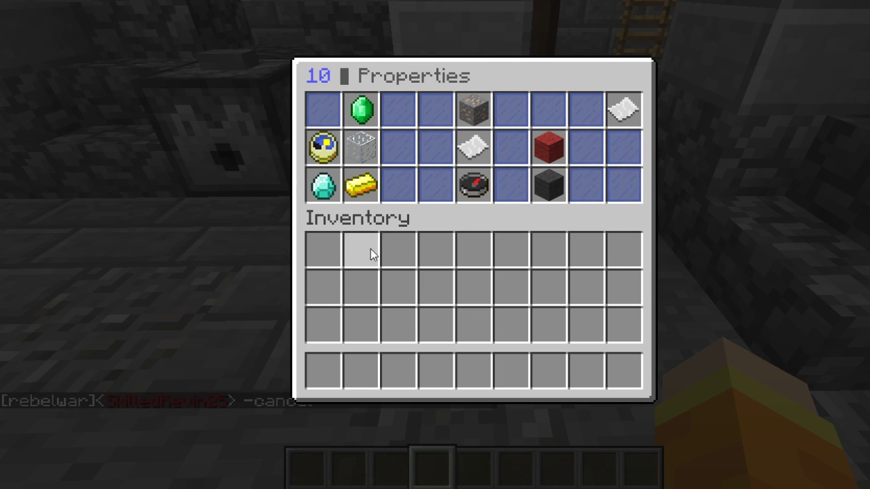
left_click(465, 192)
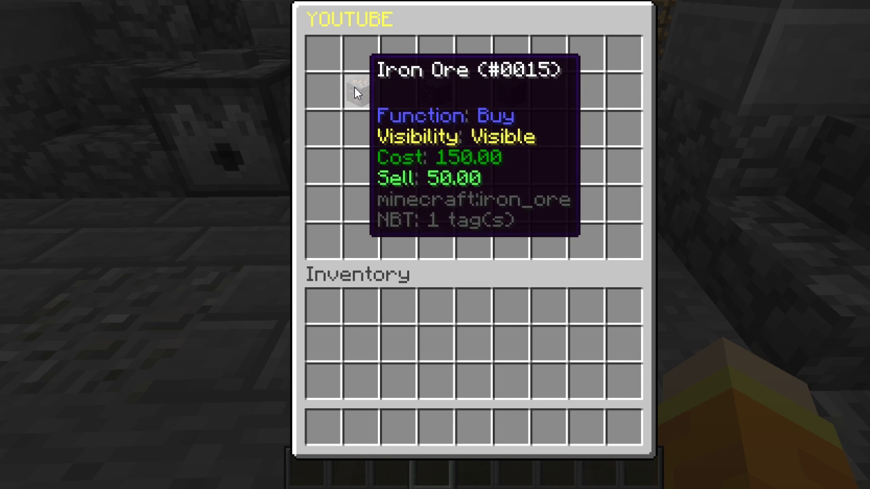
Move the Iron Ore to another slot and back to row 2, column 2.
left_click(355, 88)
left_click(393, 92)
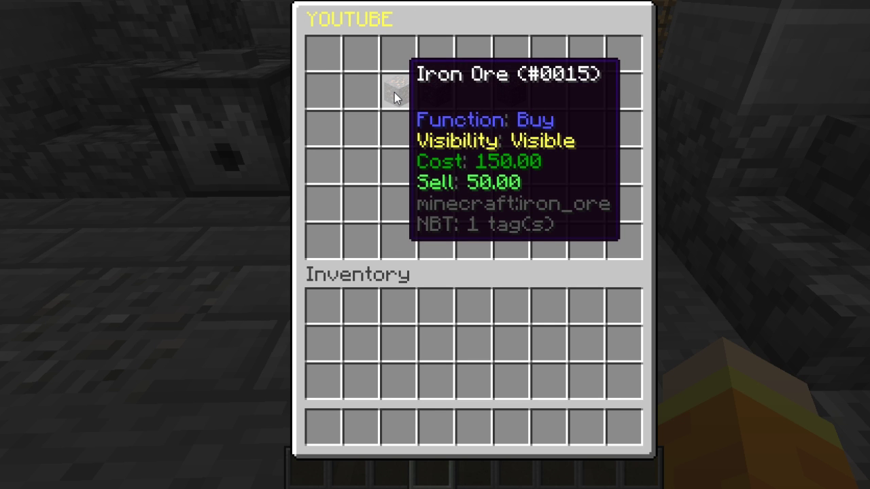
left_click(394, 93)
left_click(371, 90)
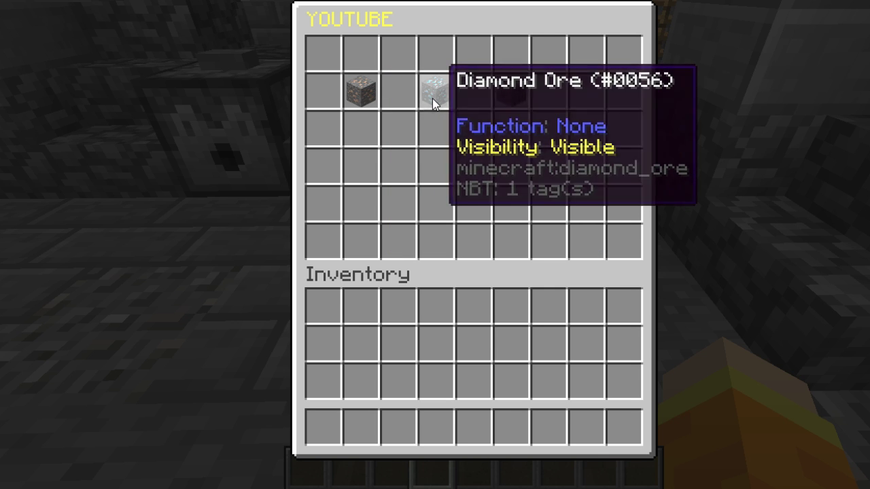
Set the Diamond Ore listing to Sell with a sell price of 100.
right_click(432, 99)
left_click(352, 121)
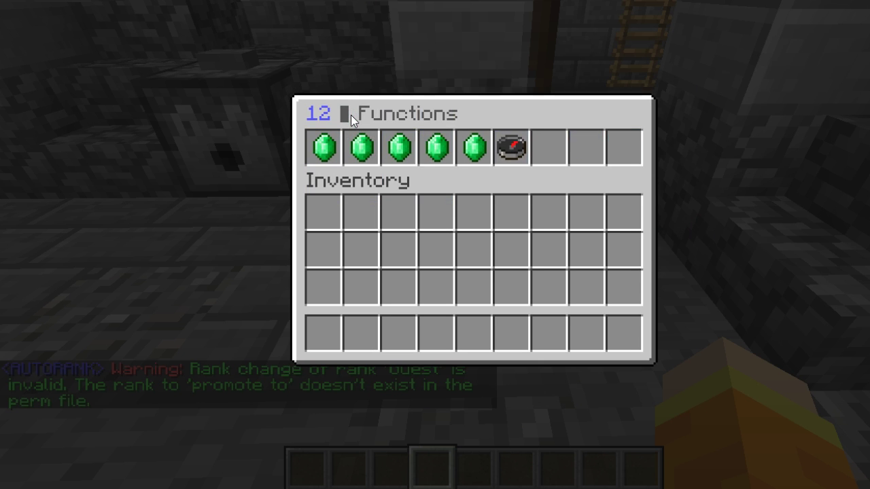
left_click(408, 146)
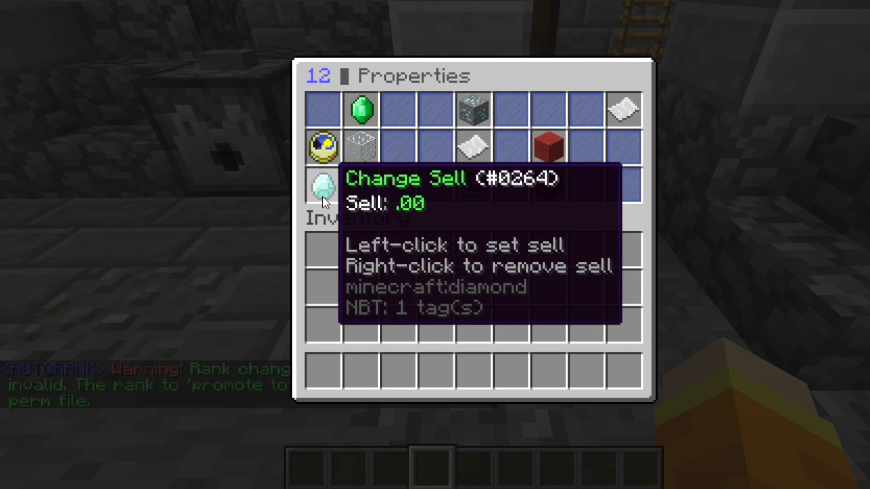
left_click(322, 191)
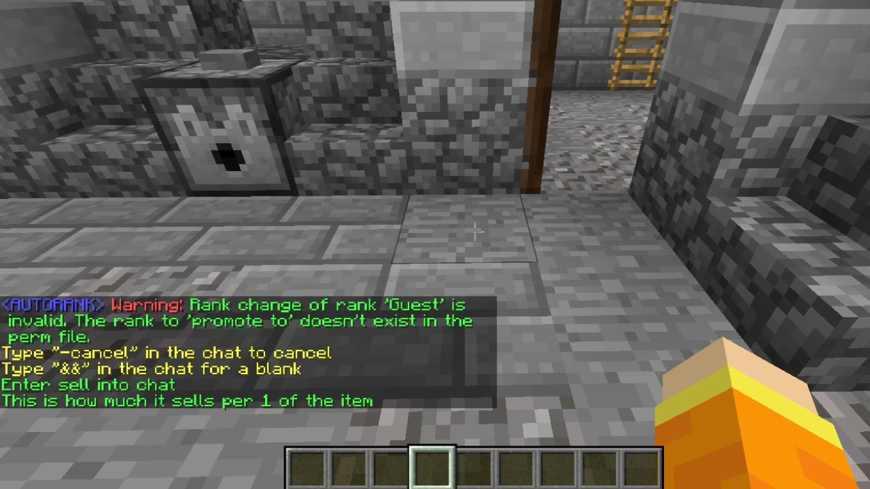
key("t")
type("100")
key("Return")
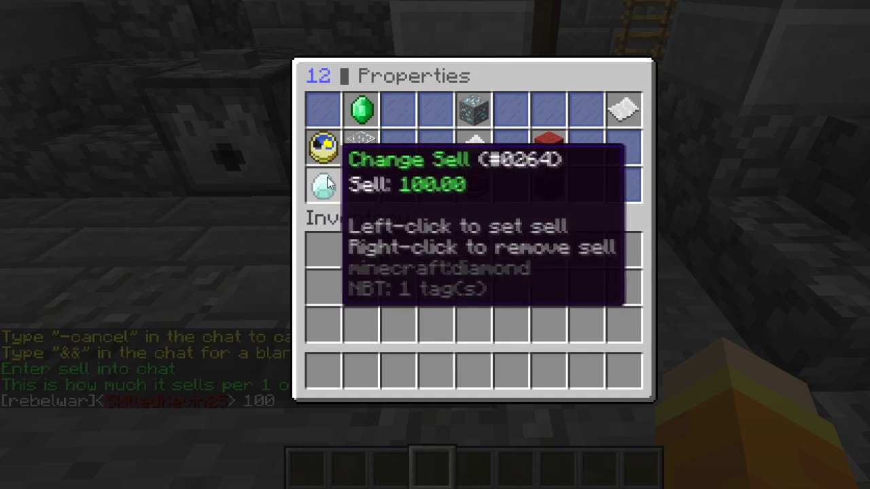
left_click(472, 182)
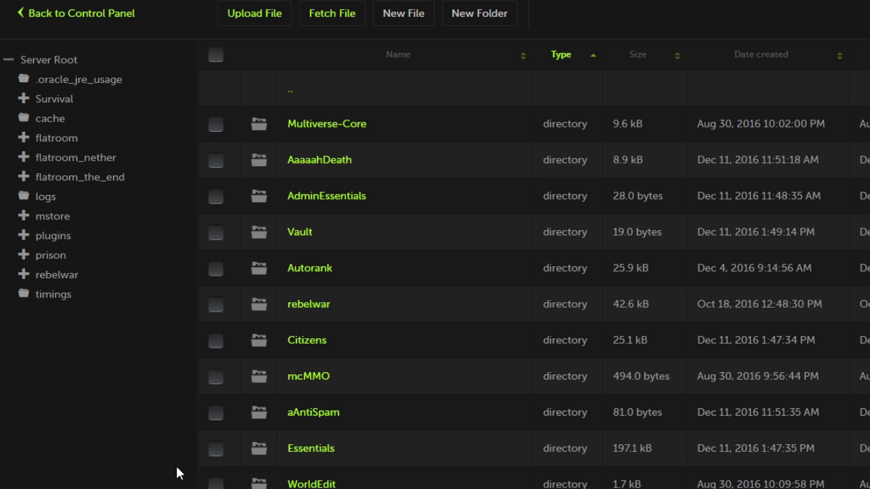
Enter 'YouTube' as MAIN_PAGE in plugins/Shop/config.yml and save the file.
scroll(174, 444, "down", 3)
scroll(176, 387, "down", 4)
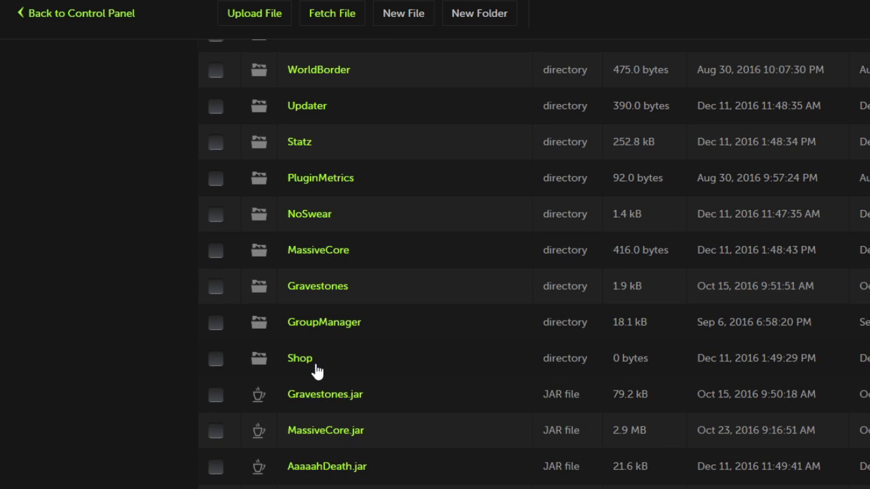
left_click(315, 366)
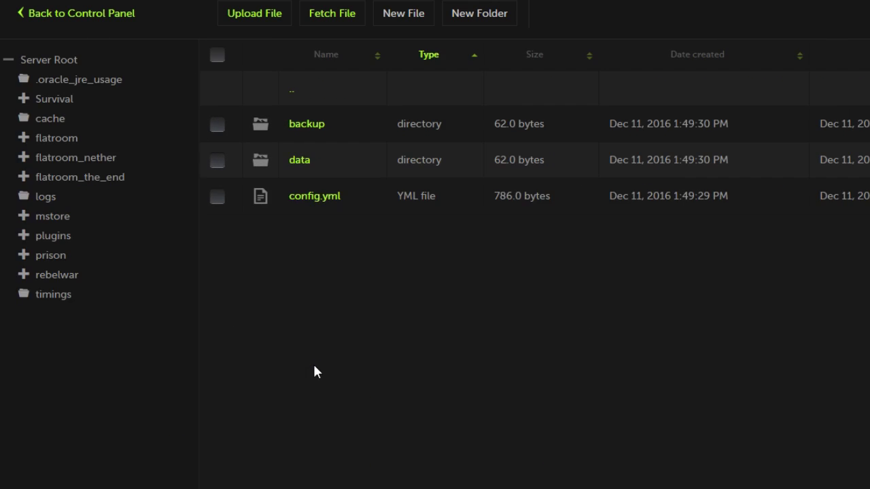
left_click(312, 196)
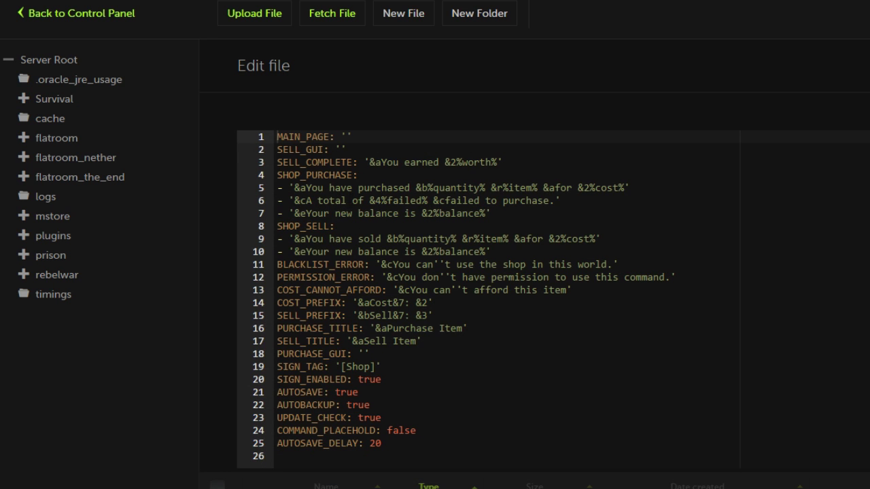
left_click(347, 136)
type("YouTube")
scroll(618, 340, "down", 1)
left_click(619, 396)
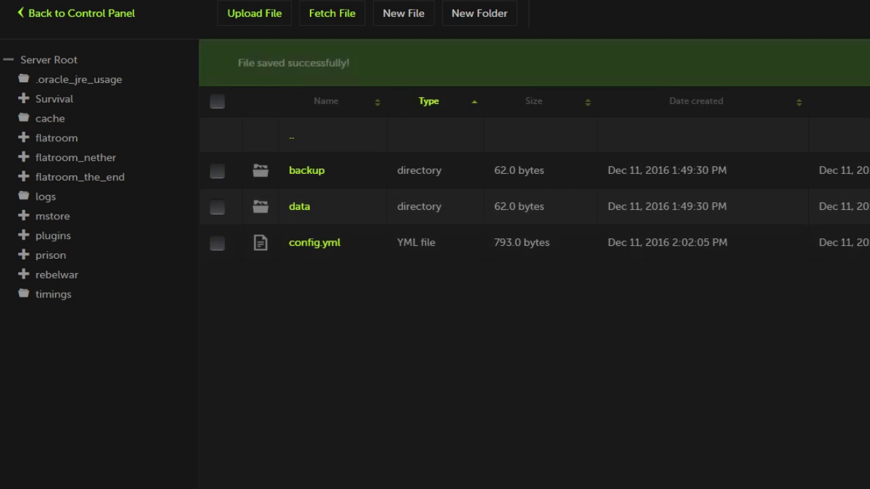
left_click(416, 477)
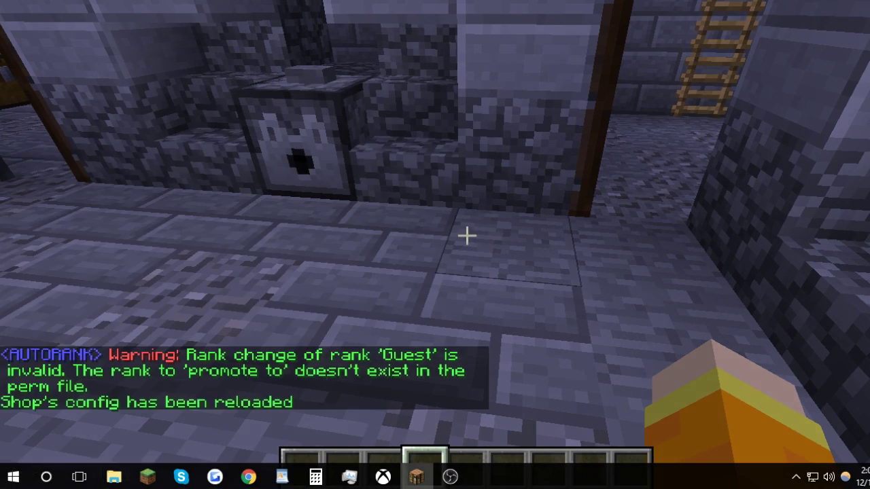
Open the shop with /shop, then give the player 100000 money with /eco give.
type("/shop")
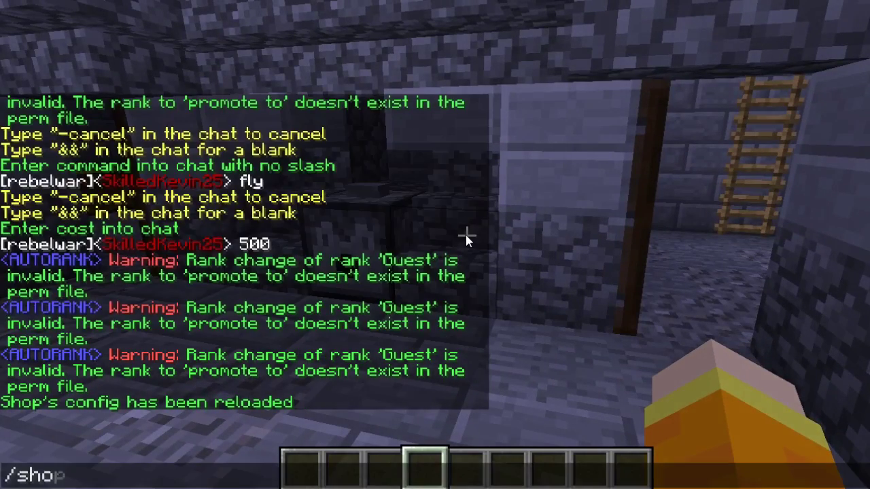
key("Return")
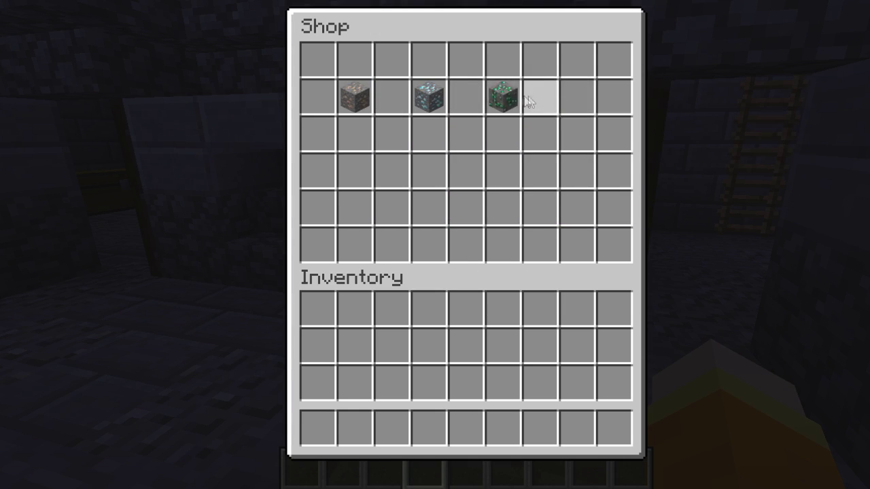
key("Escape")
type("/")
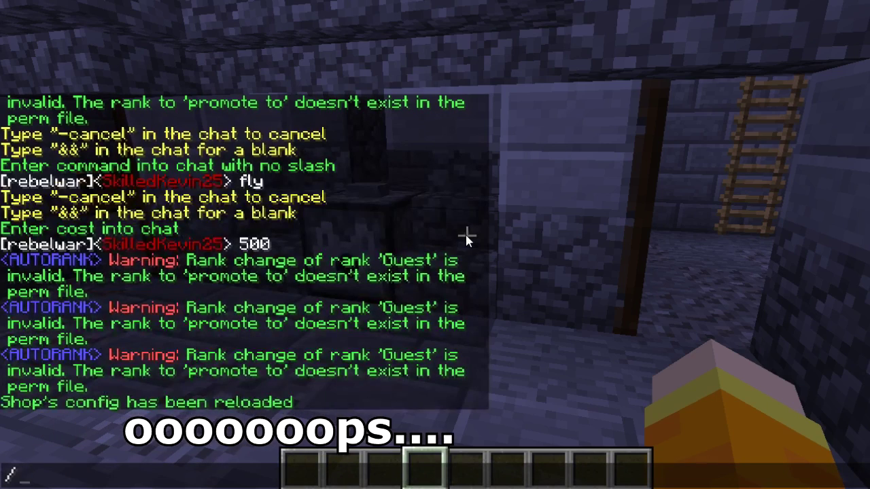
type("eco give SkilledKevin25")
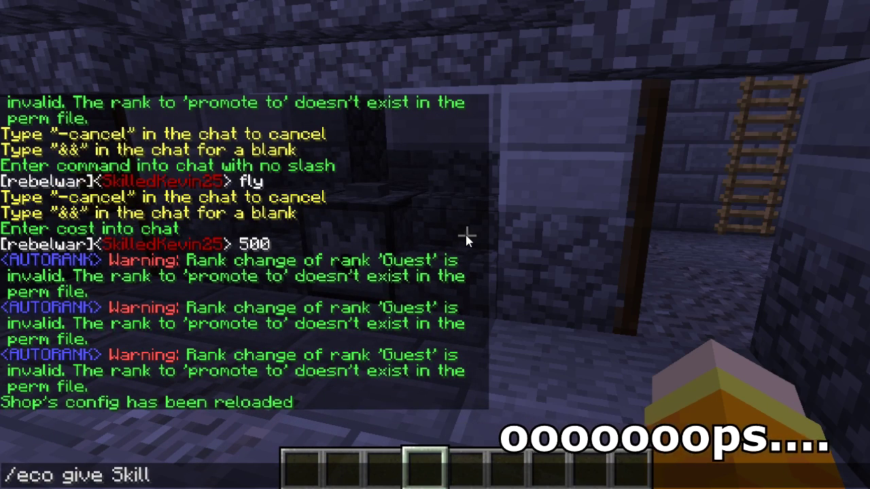
type(" 100000")
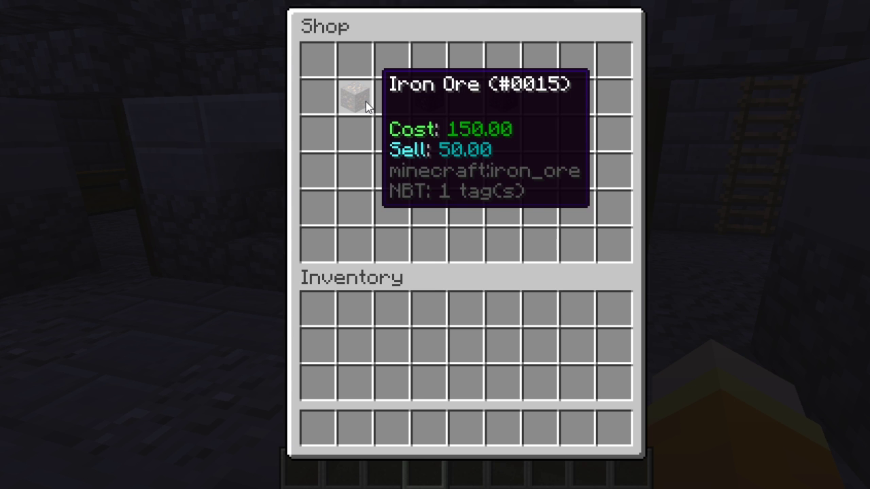
Buy 5 Iron Ore from the shop for 750.00.
left_click(365, 102)
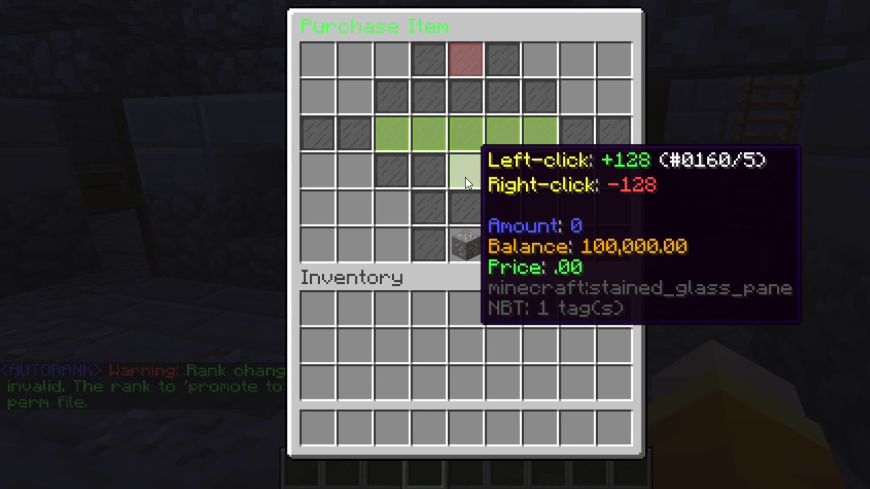
left_click(465, 178)
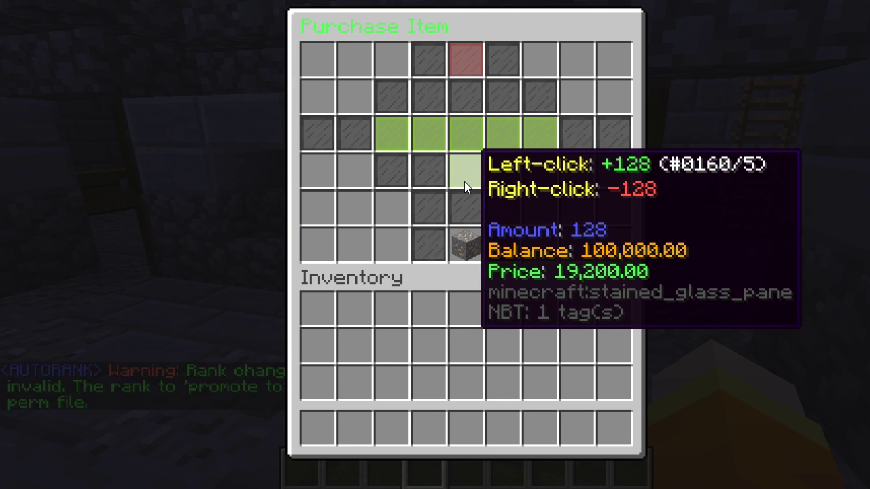
right_click(464, 182)
left_click(396, 137)
left_click(394, 135)
left_click(394, 135)
left_click(394, 136)
left_click(393, 139)
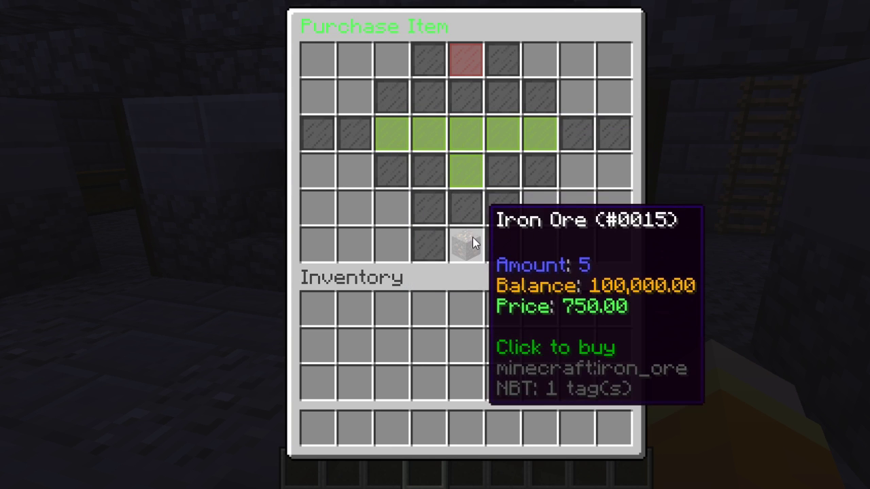
left_click(472, 238)
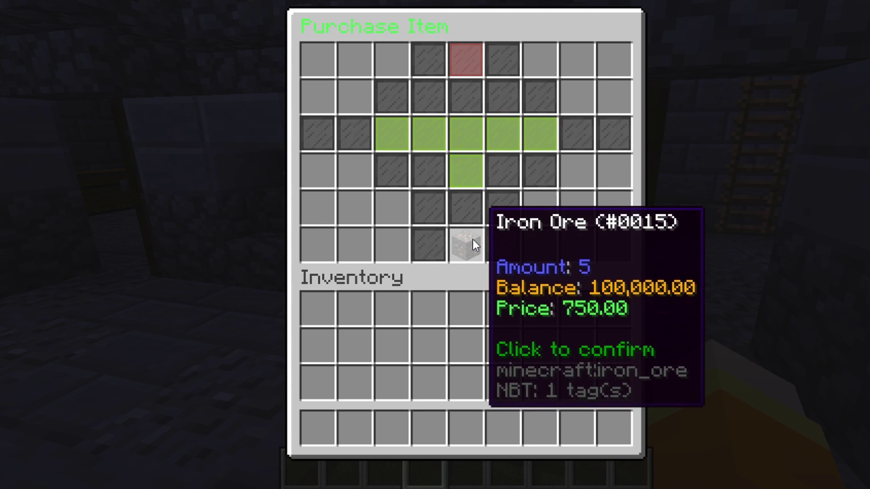
left_click(470, 246)
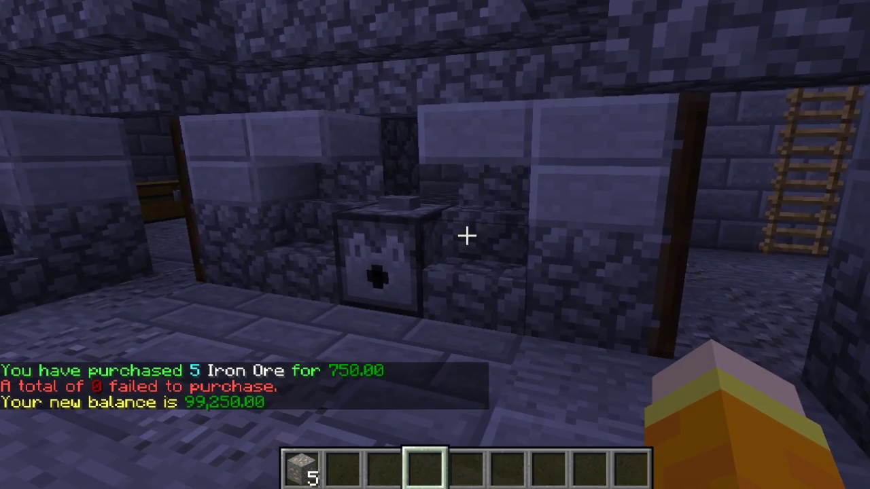
Reopen chat and recall the earlier /shop command from history.
key("t")
key("Escape")
key("t")
key("Up")
key("Up")
key("Down")
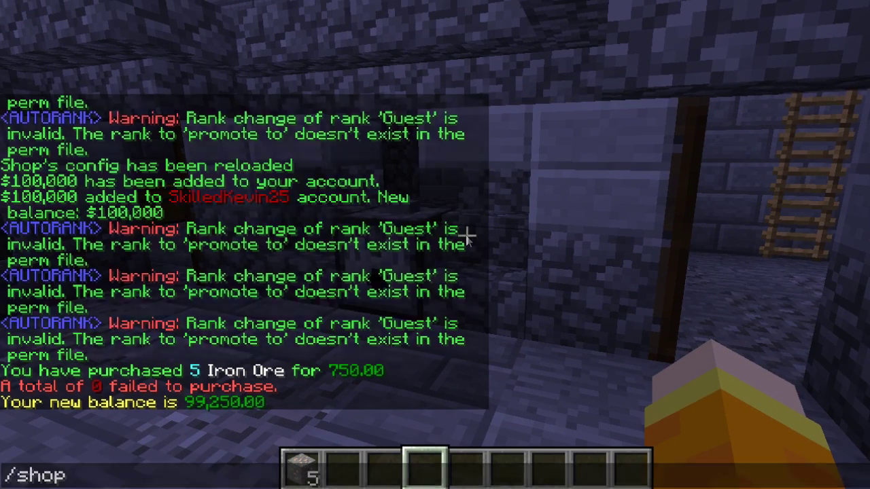
Sell 64 Diamond Ore for 6,400.00, then reopen the shop with /shop.
key("Return")
left_click(428, 112)
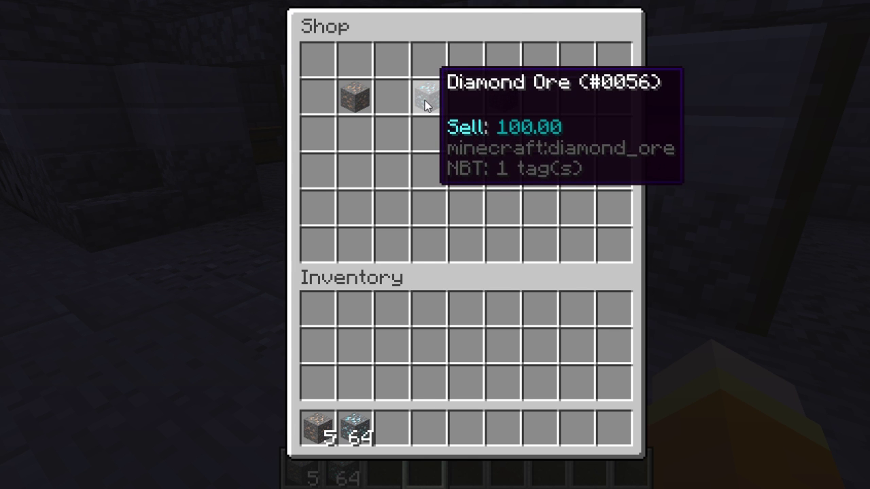
right_click(425, 105)
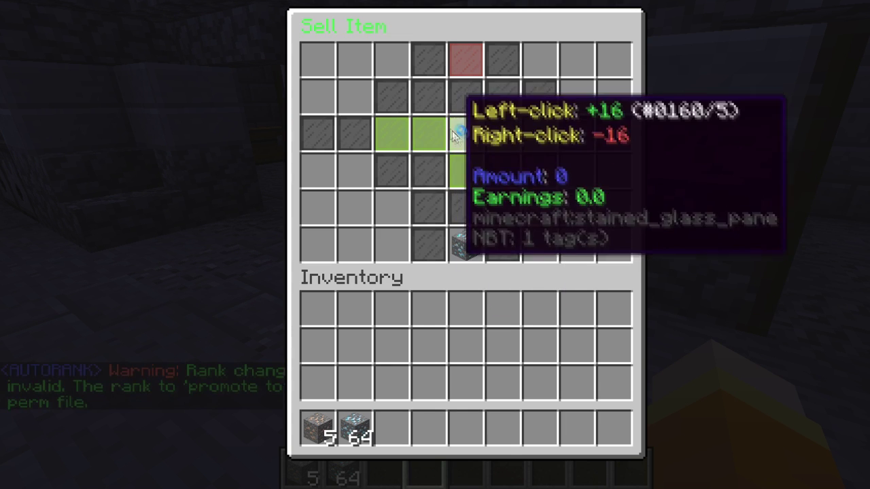
left_click(541, 132)
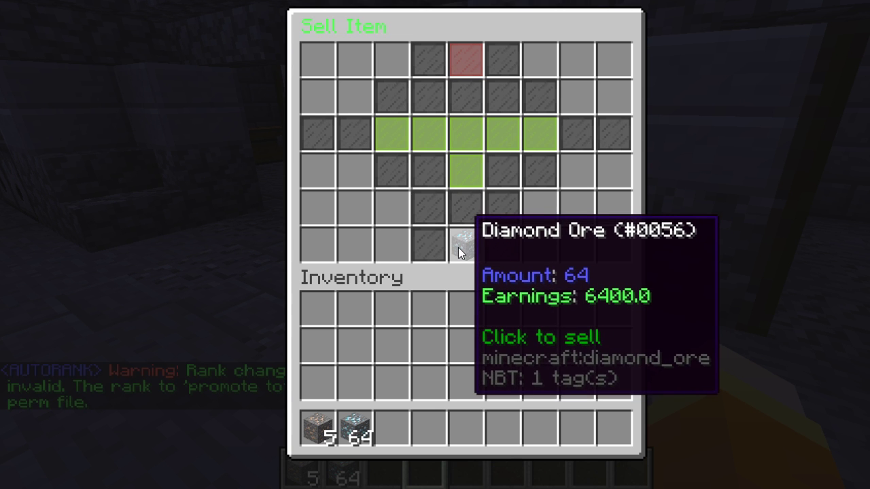
left_click(462, 251)
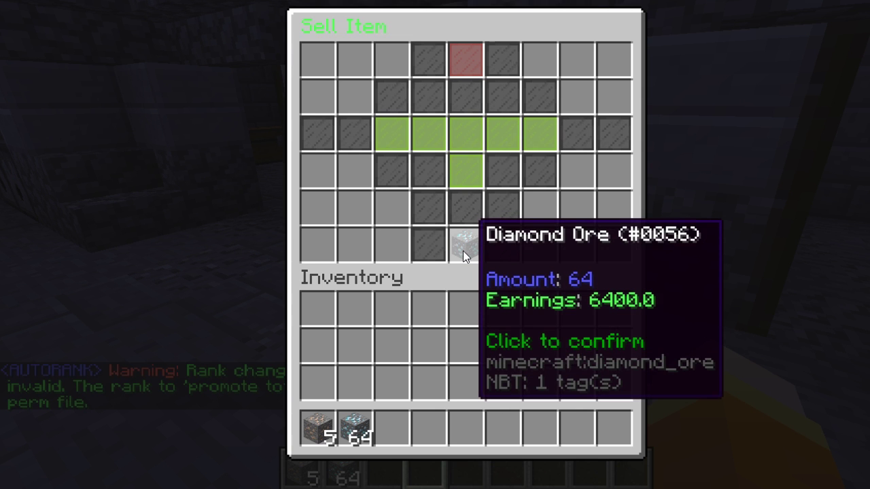
left_click(463, 250)
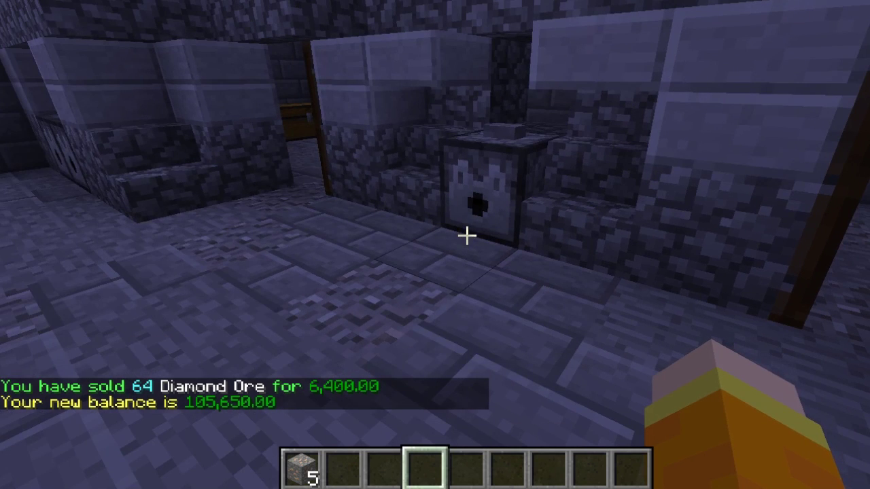
type("t/shop")
key("Return")
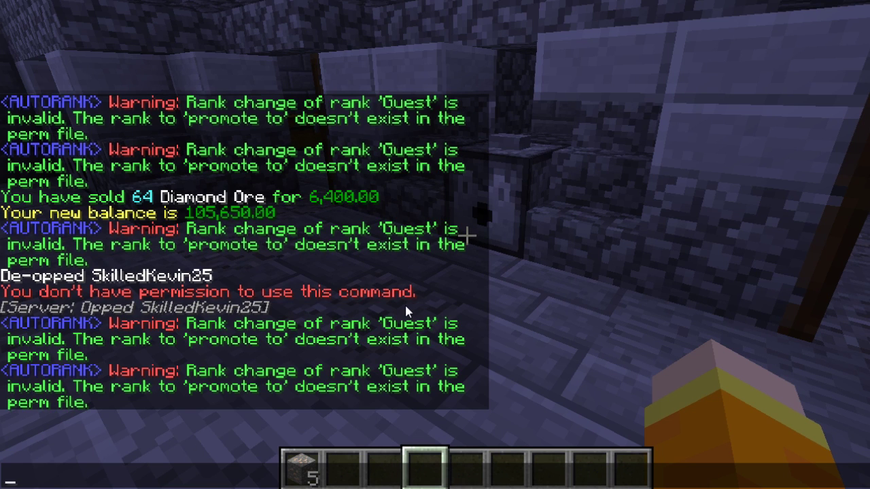
Grant the player the shop.page.youtube and shop.use permissions with /manuaddp.
type("shop.pag")
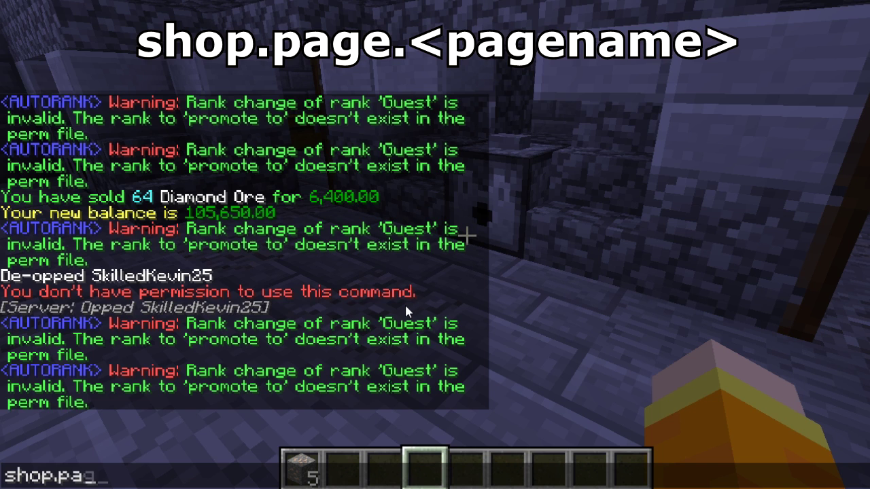
type("e.YouTube")
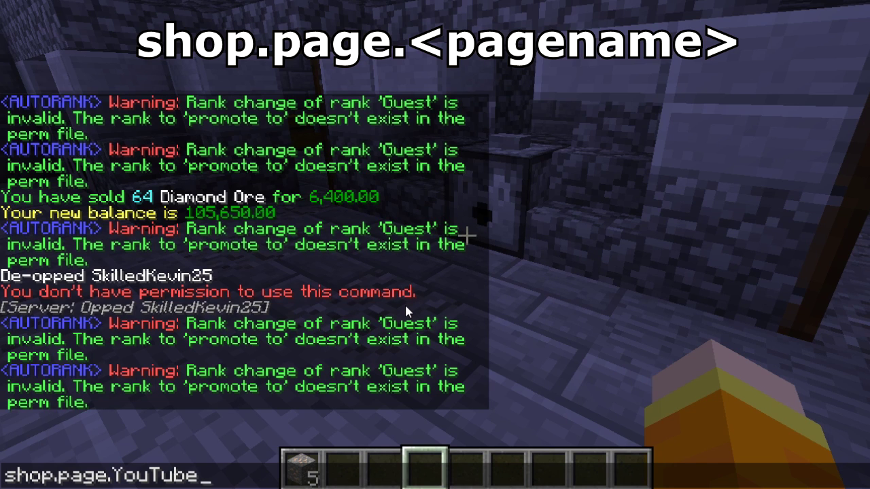
type(" and s")
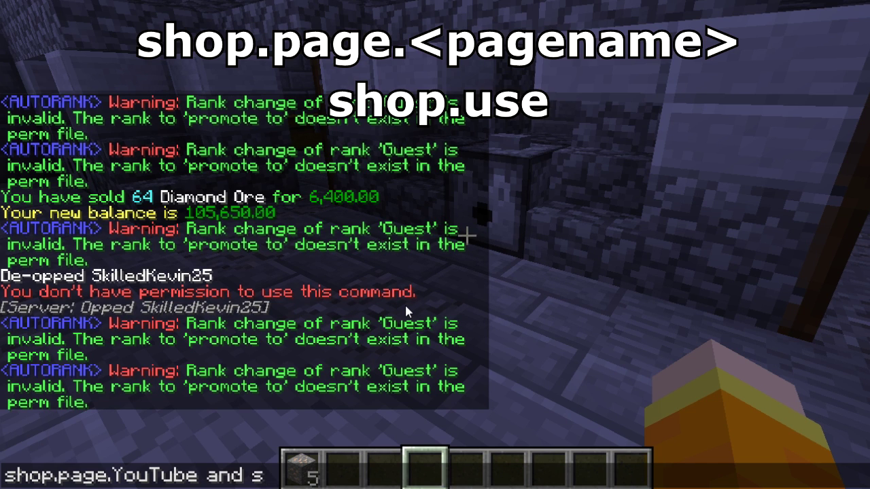
type("hop.use")
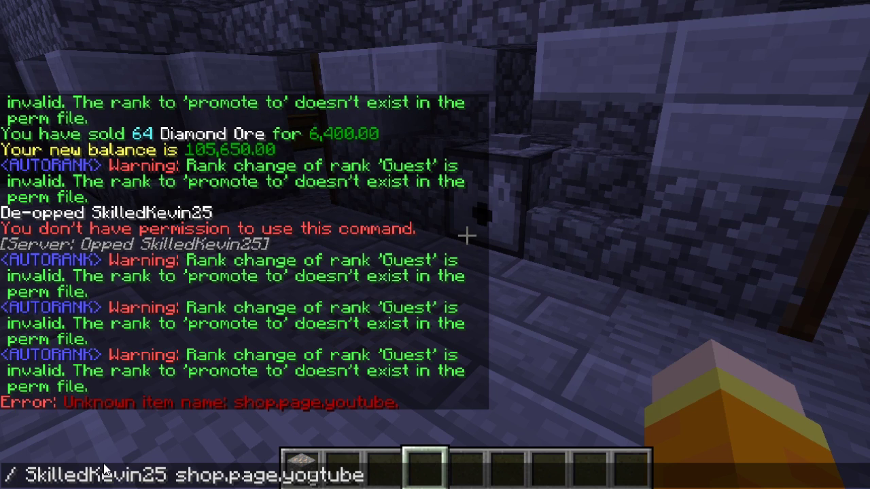
type("manuadd")
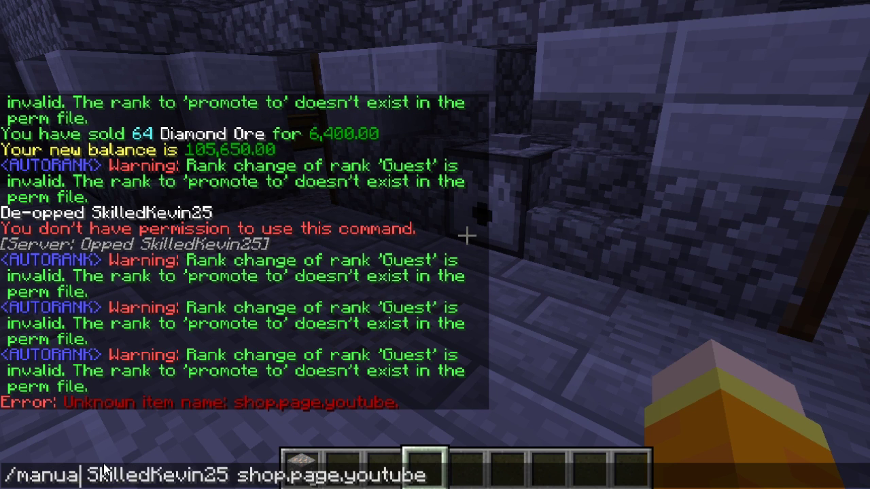
type("p")
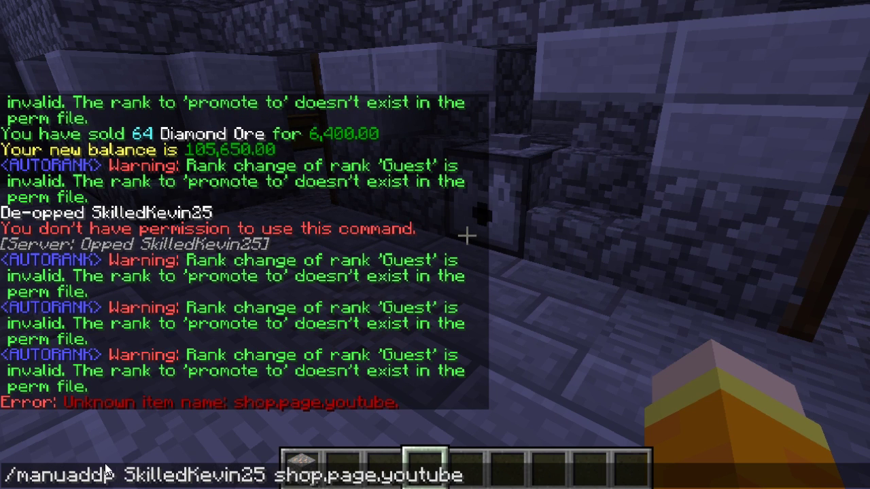
left_click(479, 477)
type("shop.use")
key("Return")
Remove the player's operator status with /deop.
key("t")
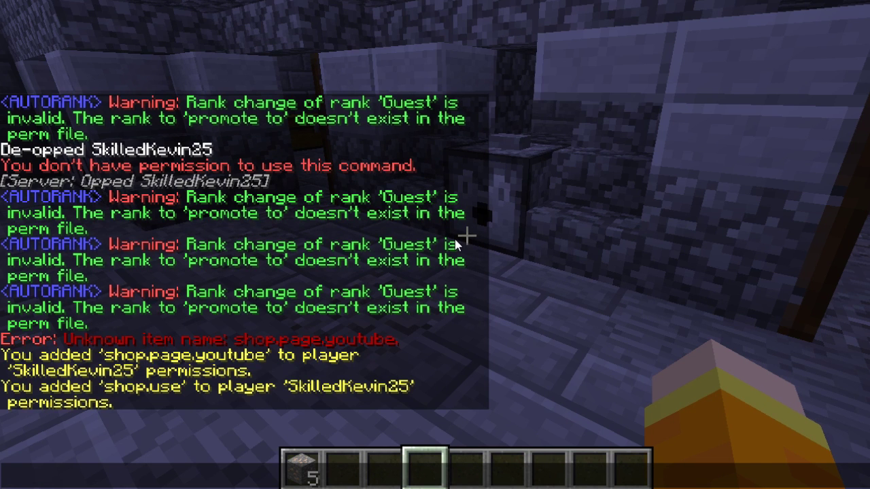
type("/deop Sk")
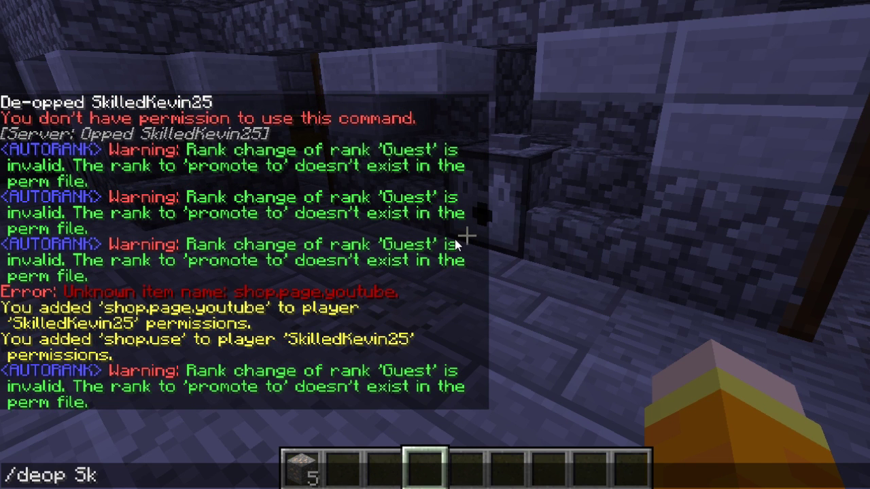
type("illedKevin25")
key("Return")
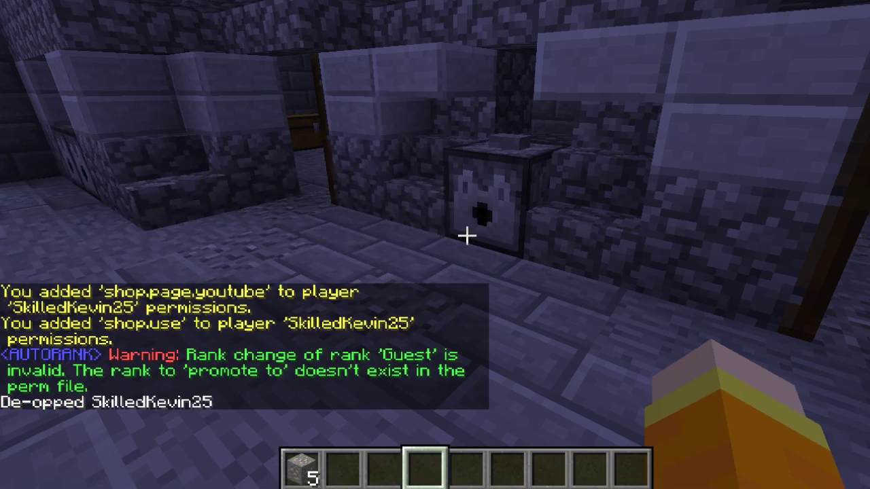
Reopen /shop and buy 16 Iron Ore for 2,400.00 using +8 twice.
key("slash")
type("shop")
key("Return")
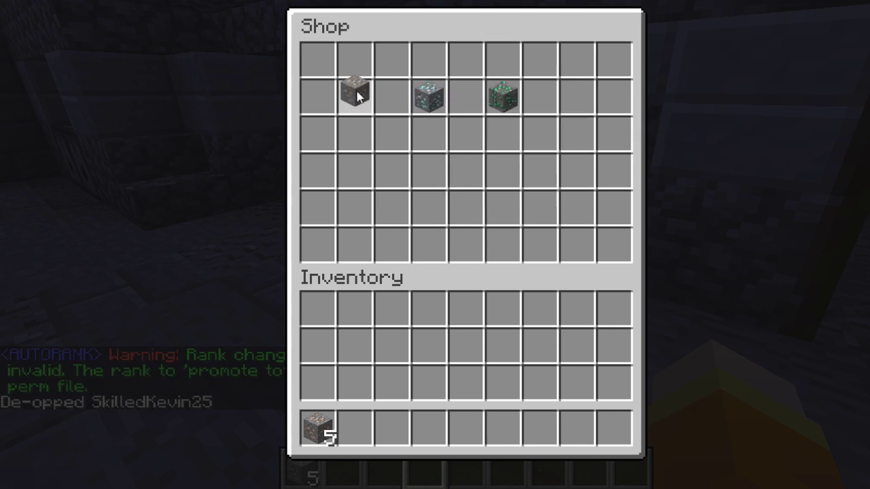
left_click(357, 95)
left_click(426, 141)
left_click(425, 141)
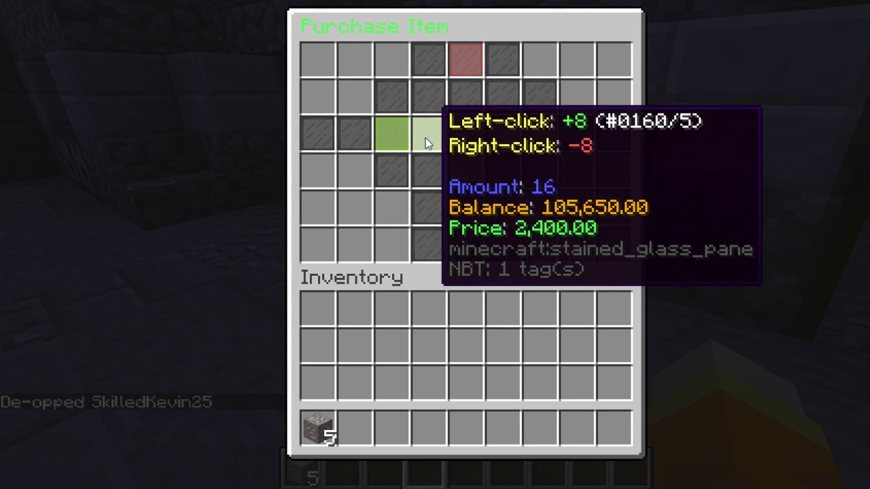
left_click(466, 250)
left_click(464, 256)
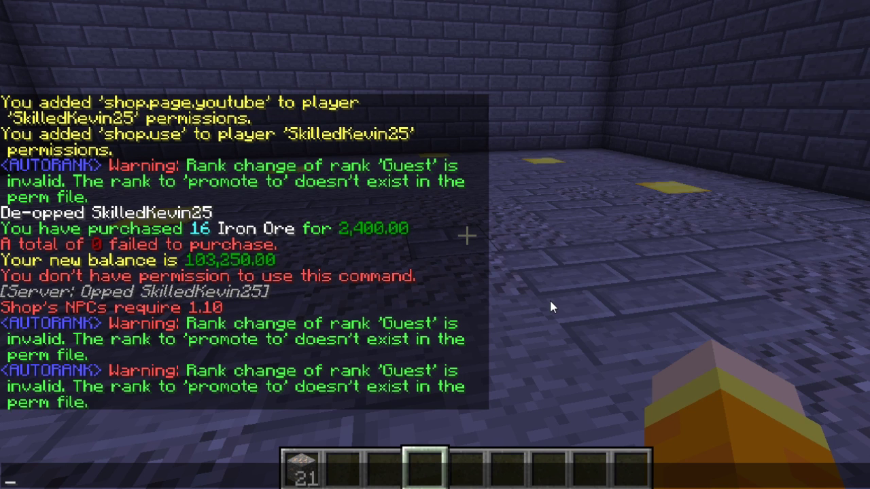
Try /shop npc create YouTube and /shop npc page YouTube; both are refused as requiring 1.10.
key("Up")
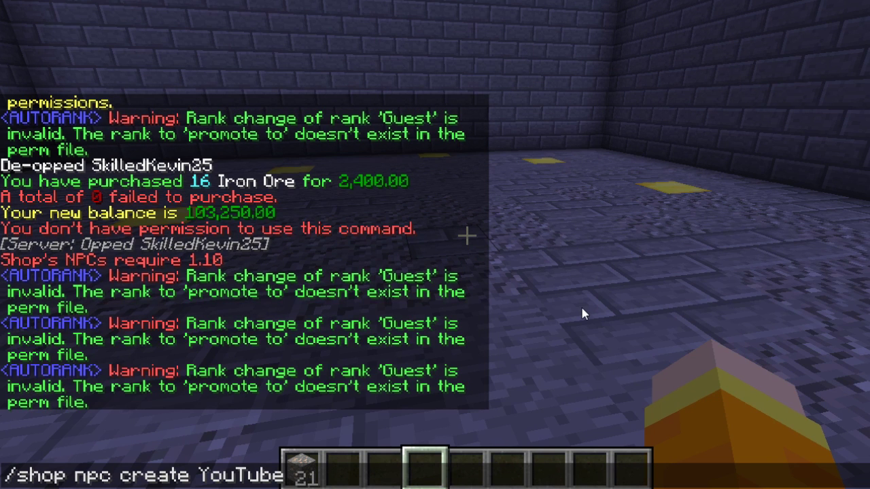
key("Return")
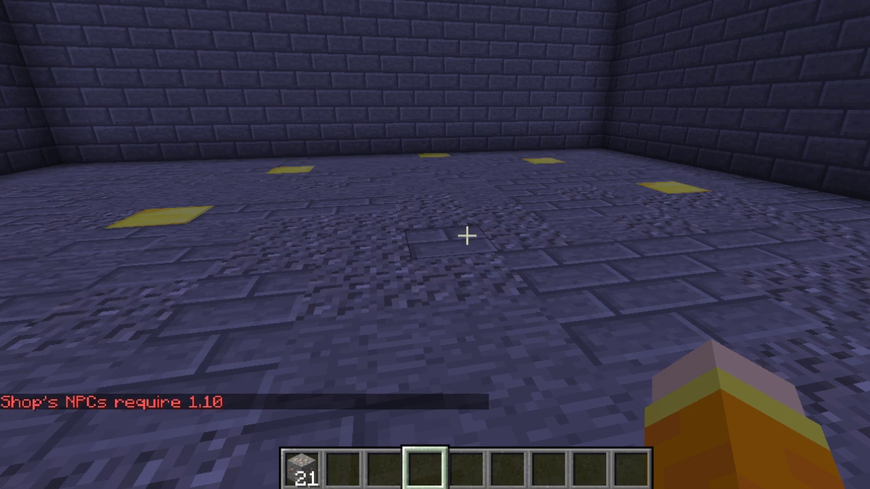
key("t")
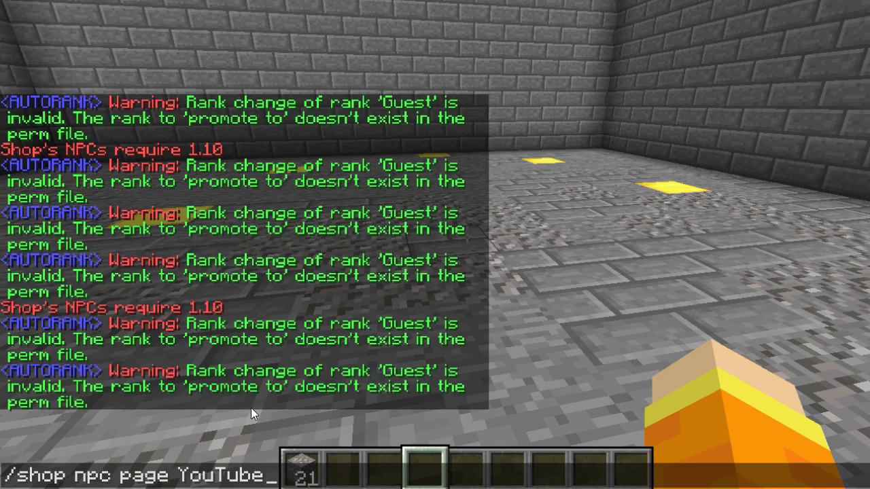
key("Return")
key("t")
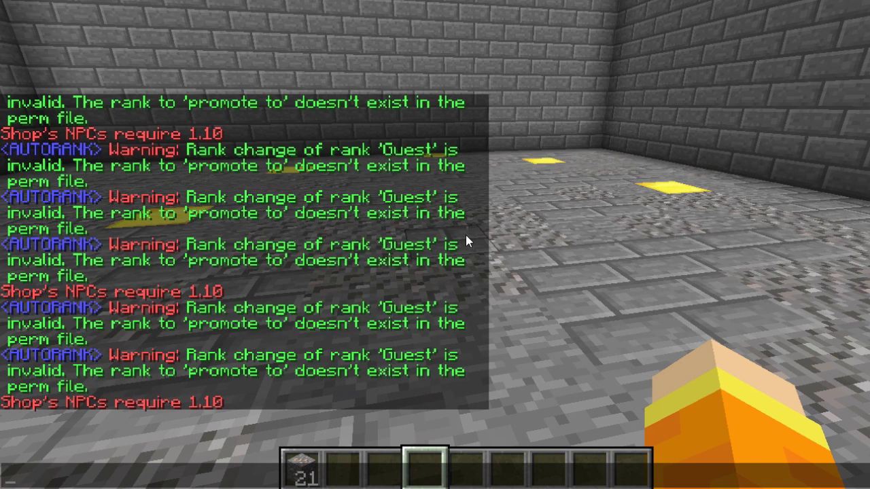